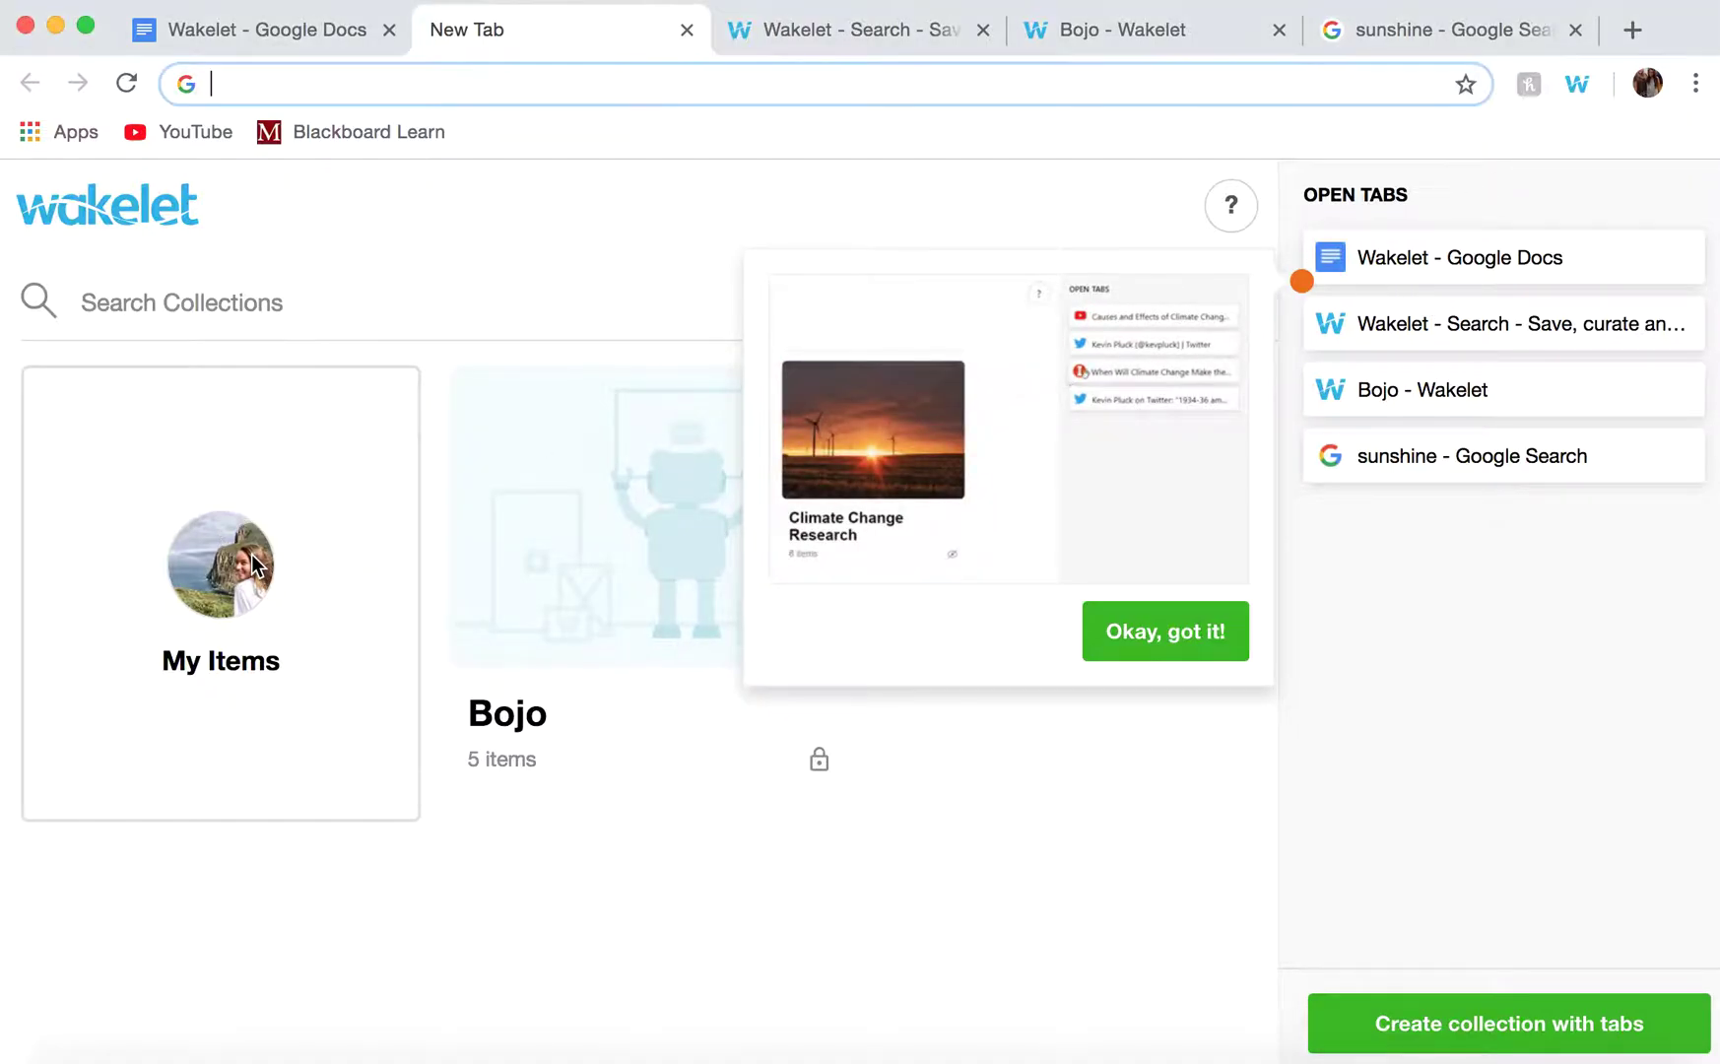
Step: Open My Items to see the five saved-for-later items
left_click(251, 588)
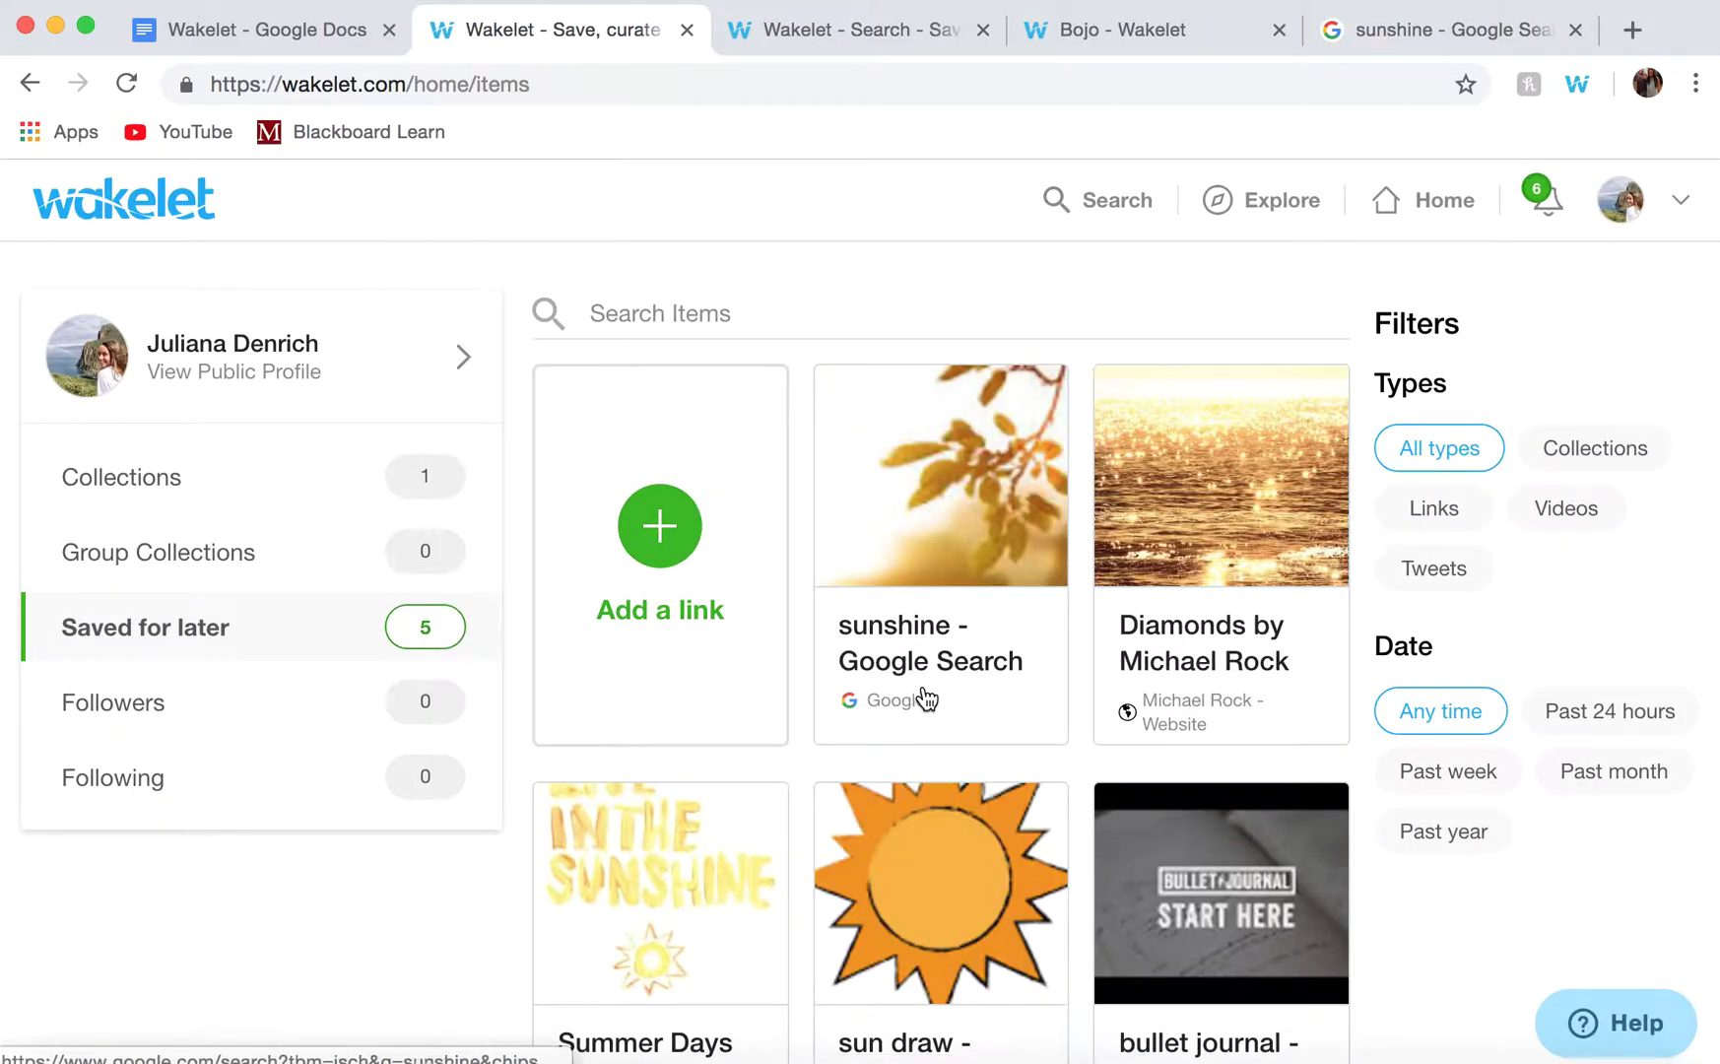
Step: Go to Collections and open the Bojo 'bullet journal' collection of 5 items
left_click(122, 487)
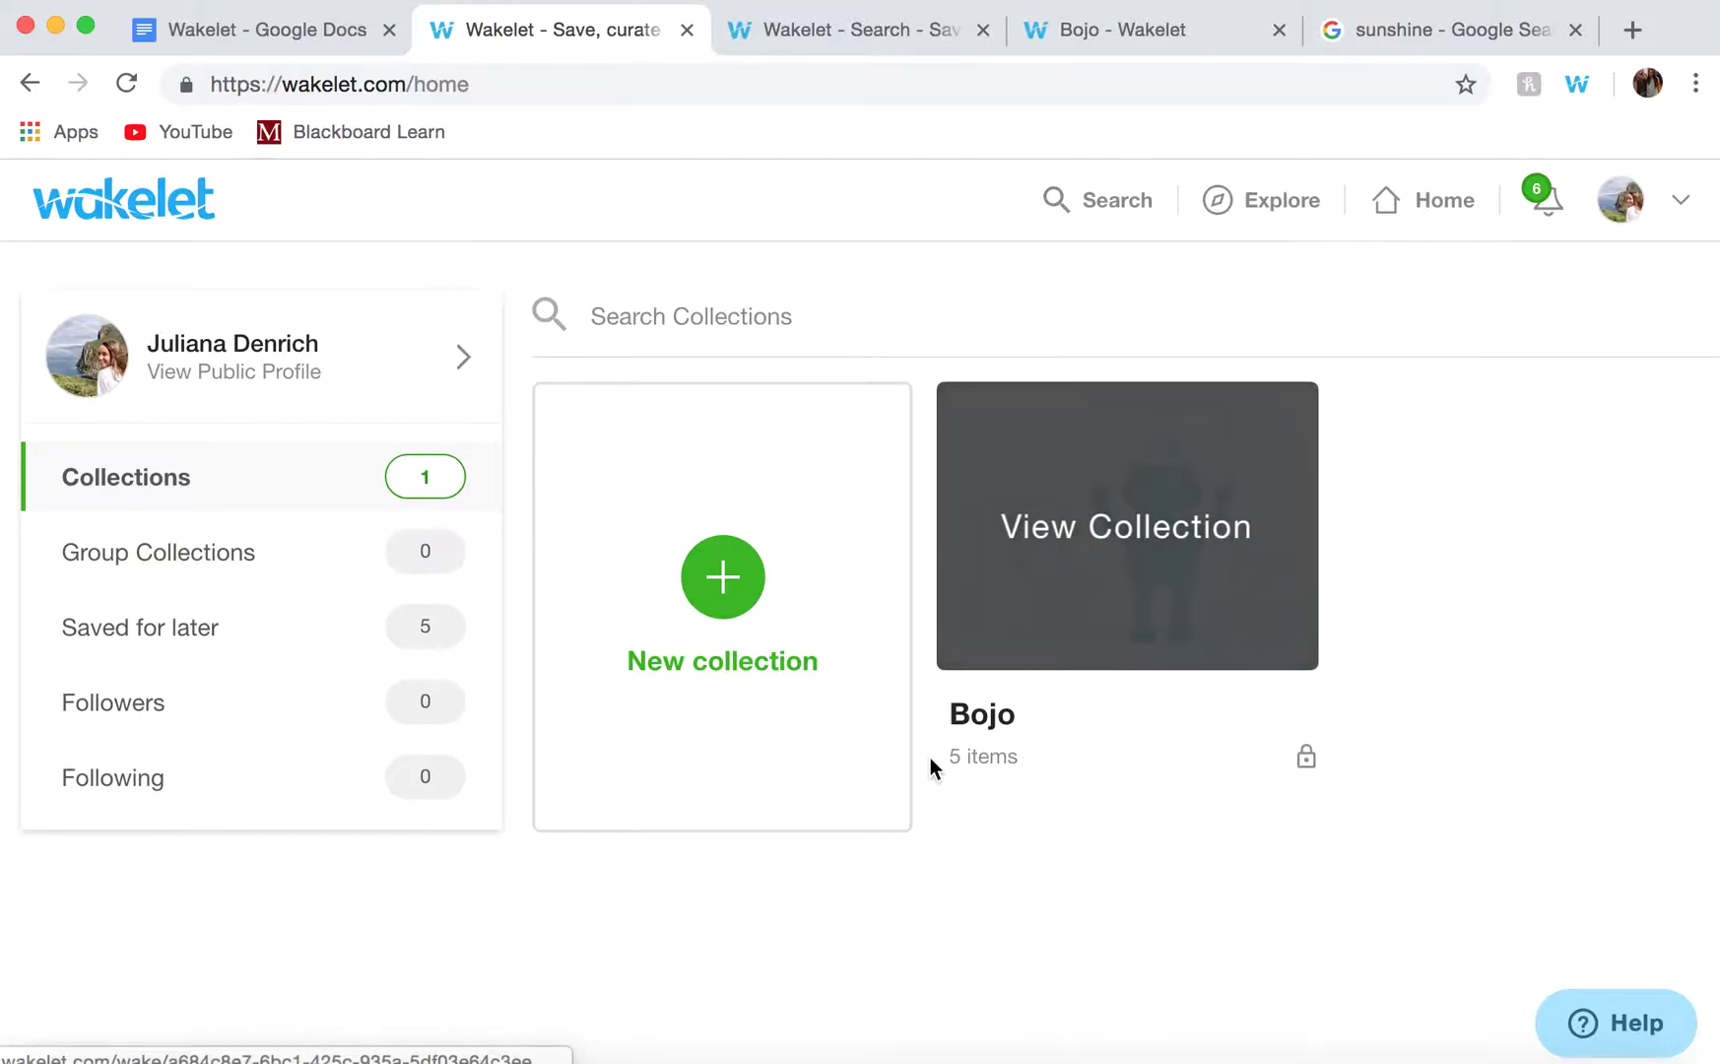
left_click(967, 723)
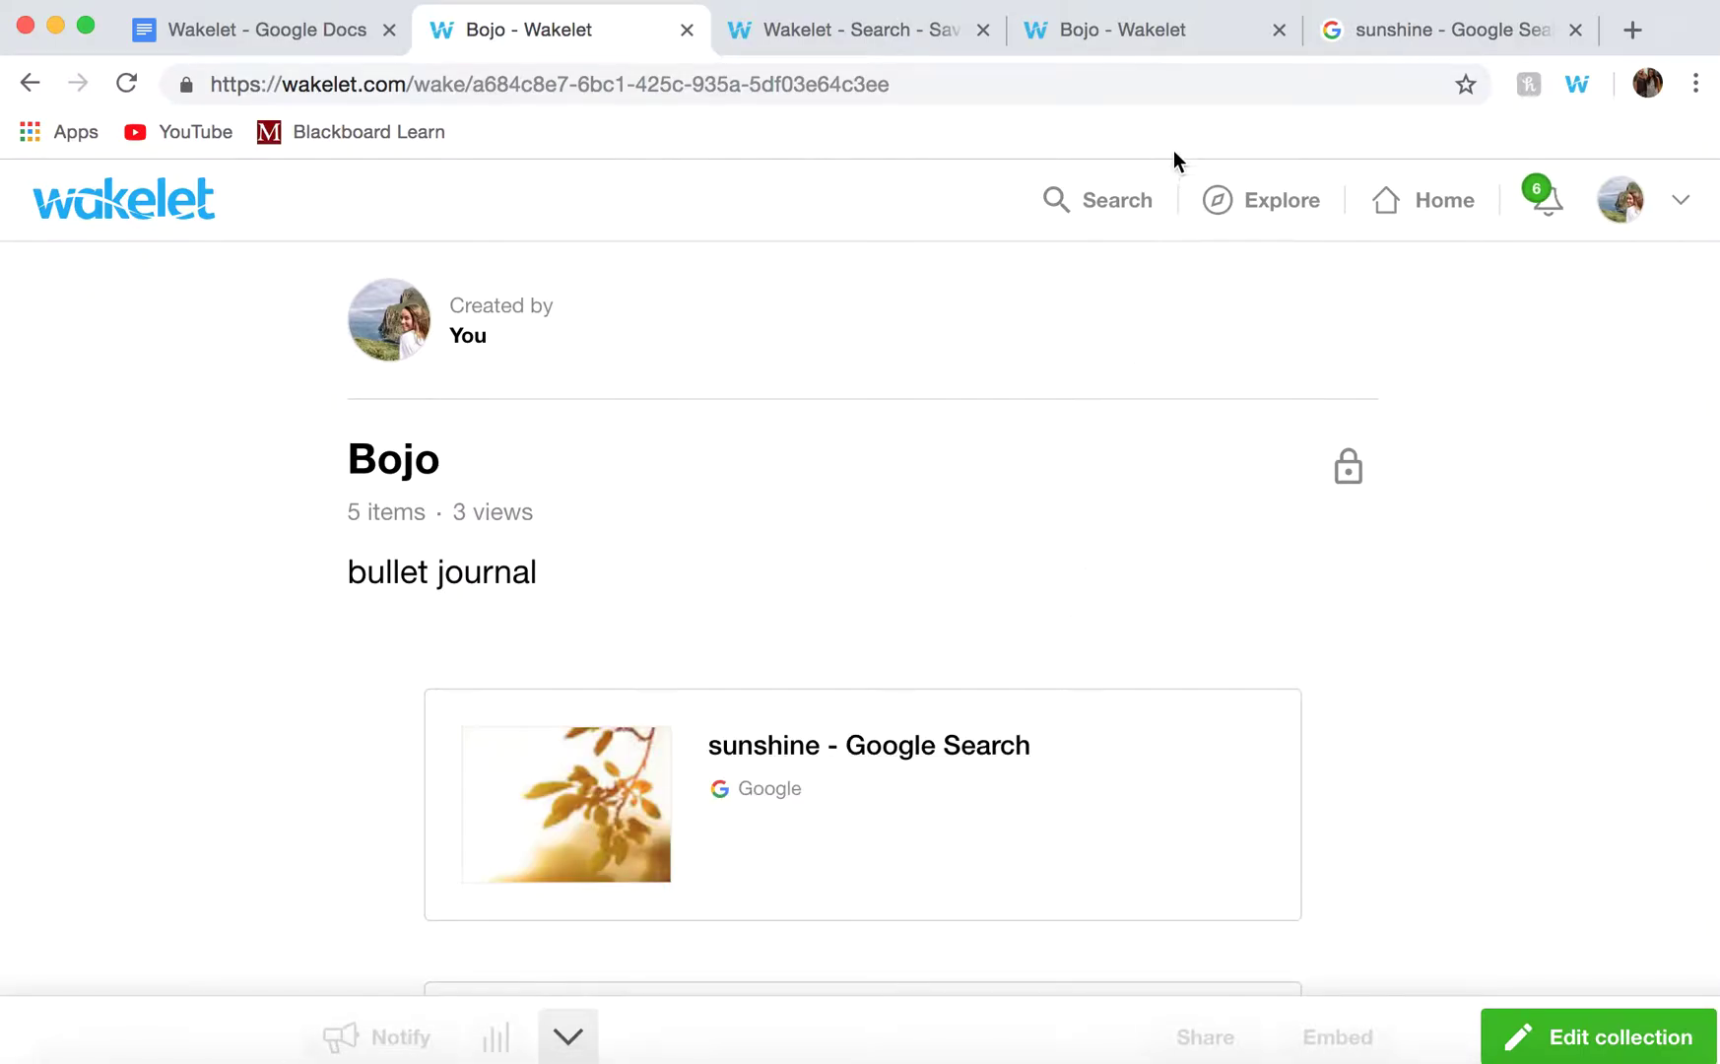
Step: Save the sunshine Google Images page to the Bojo collection with the Wakelet extension
left_click(1451, 30)
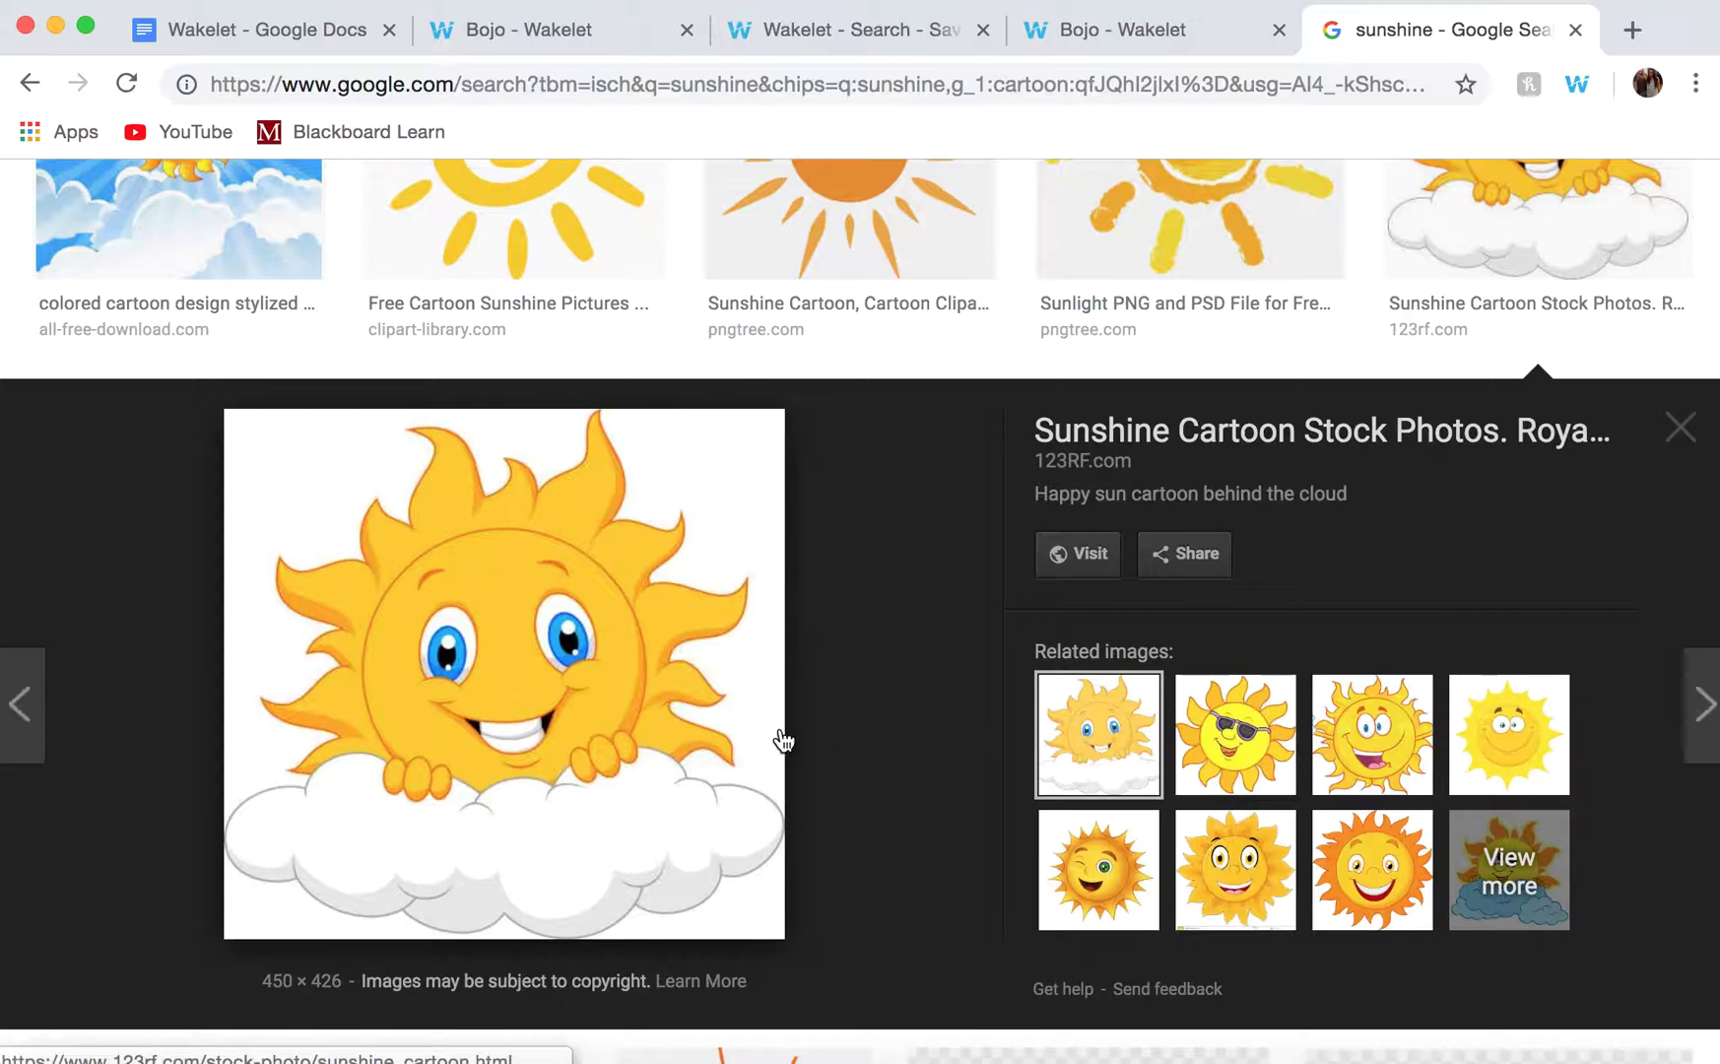
left_click(1580, 83)
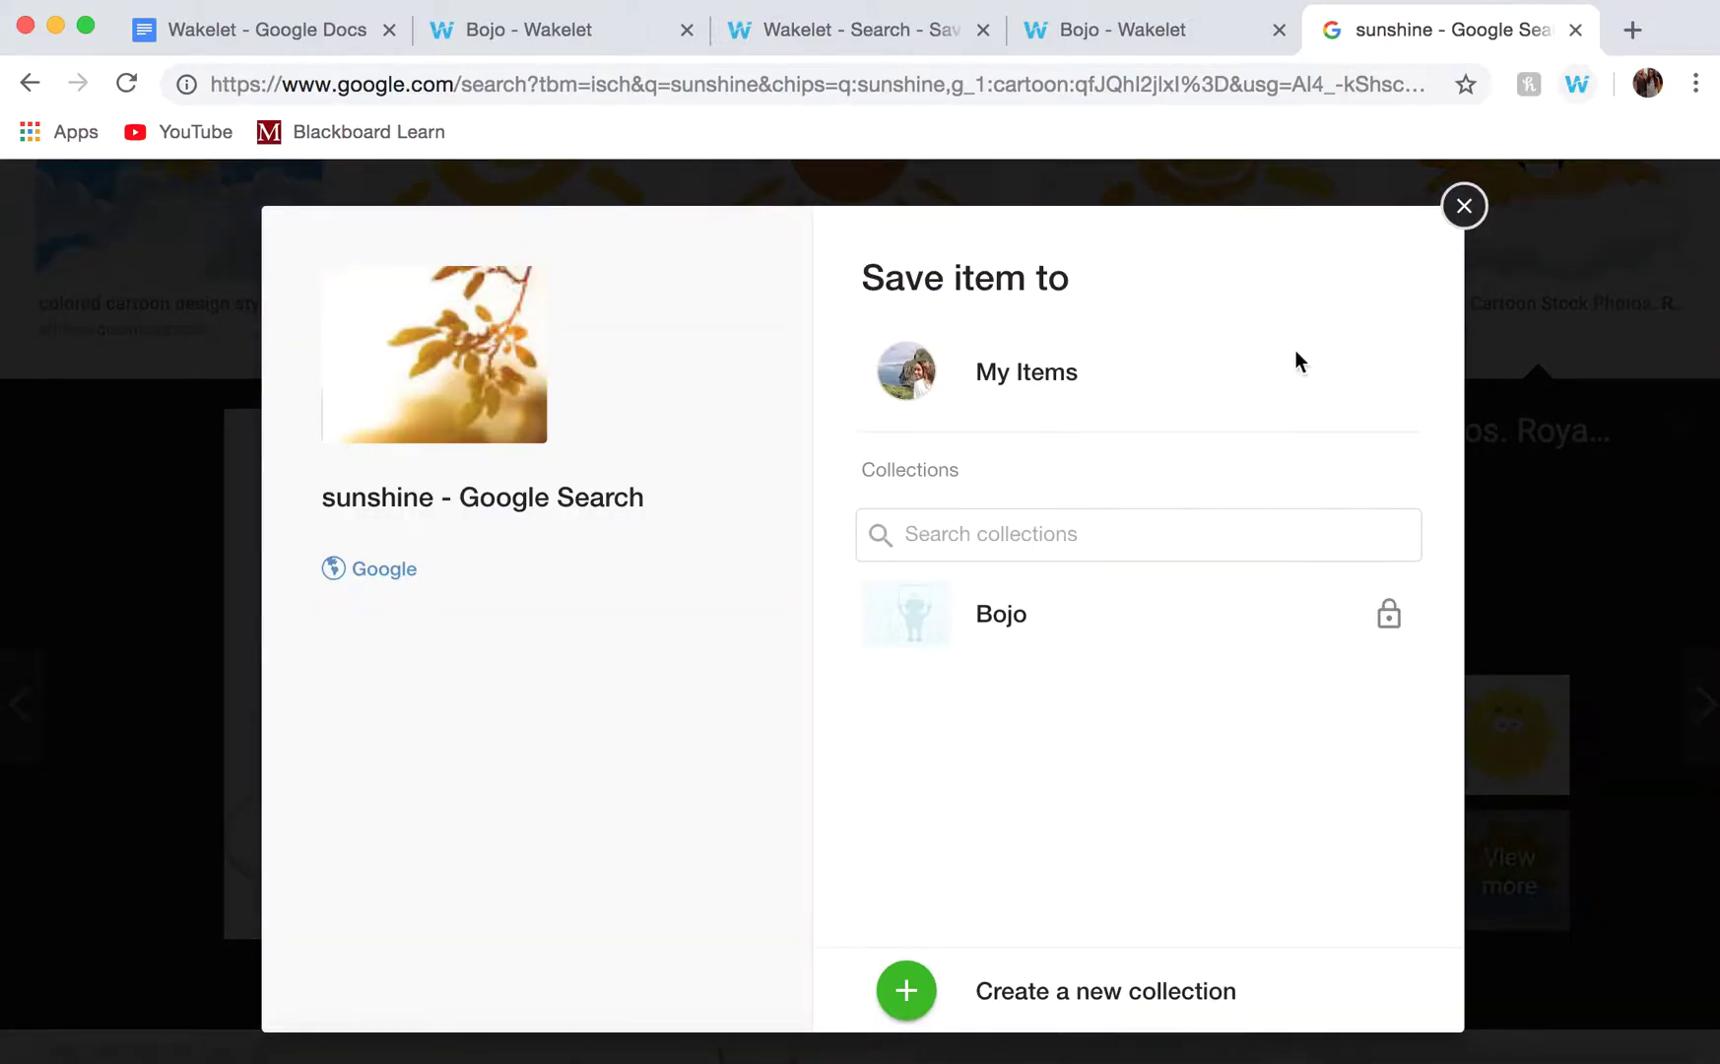
left_click(1103, 635)
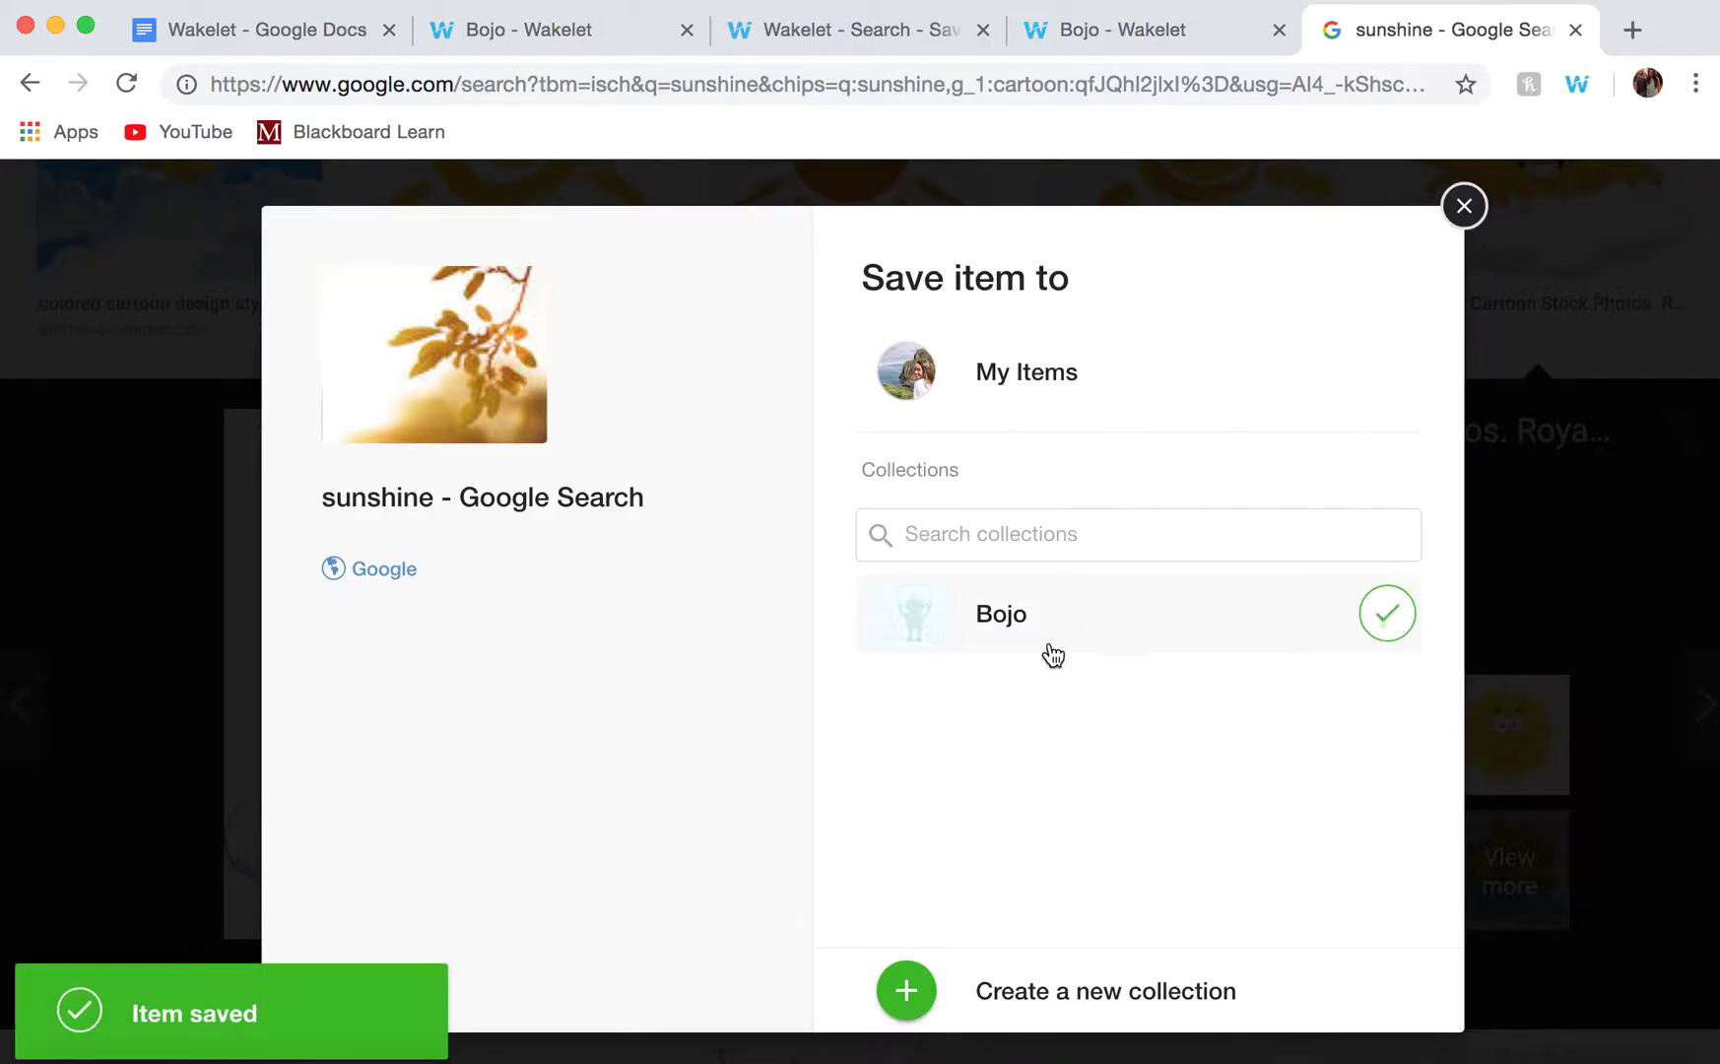
Step: Close the save dialog and the enlarged image preview
left_click(1465, 207)
key("Escape")
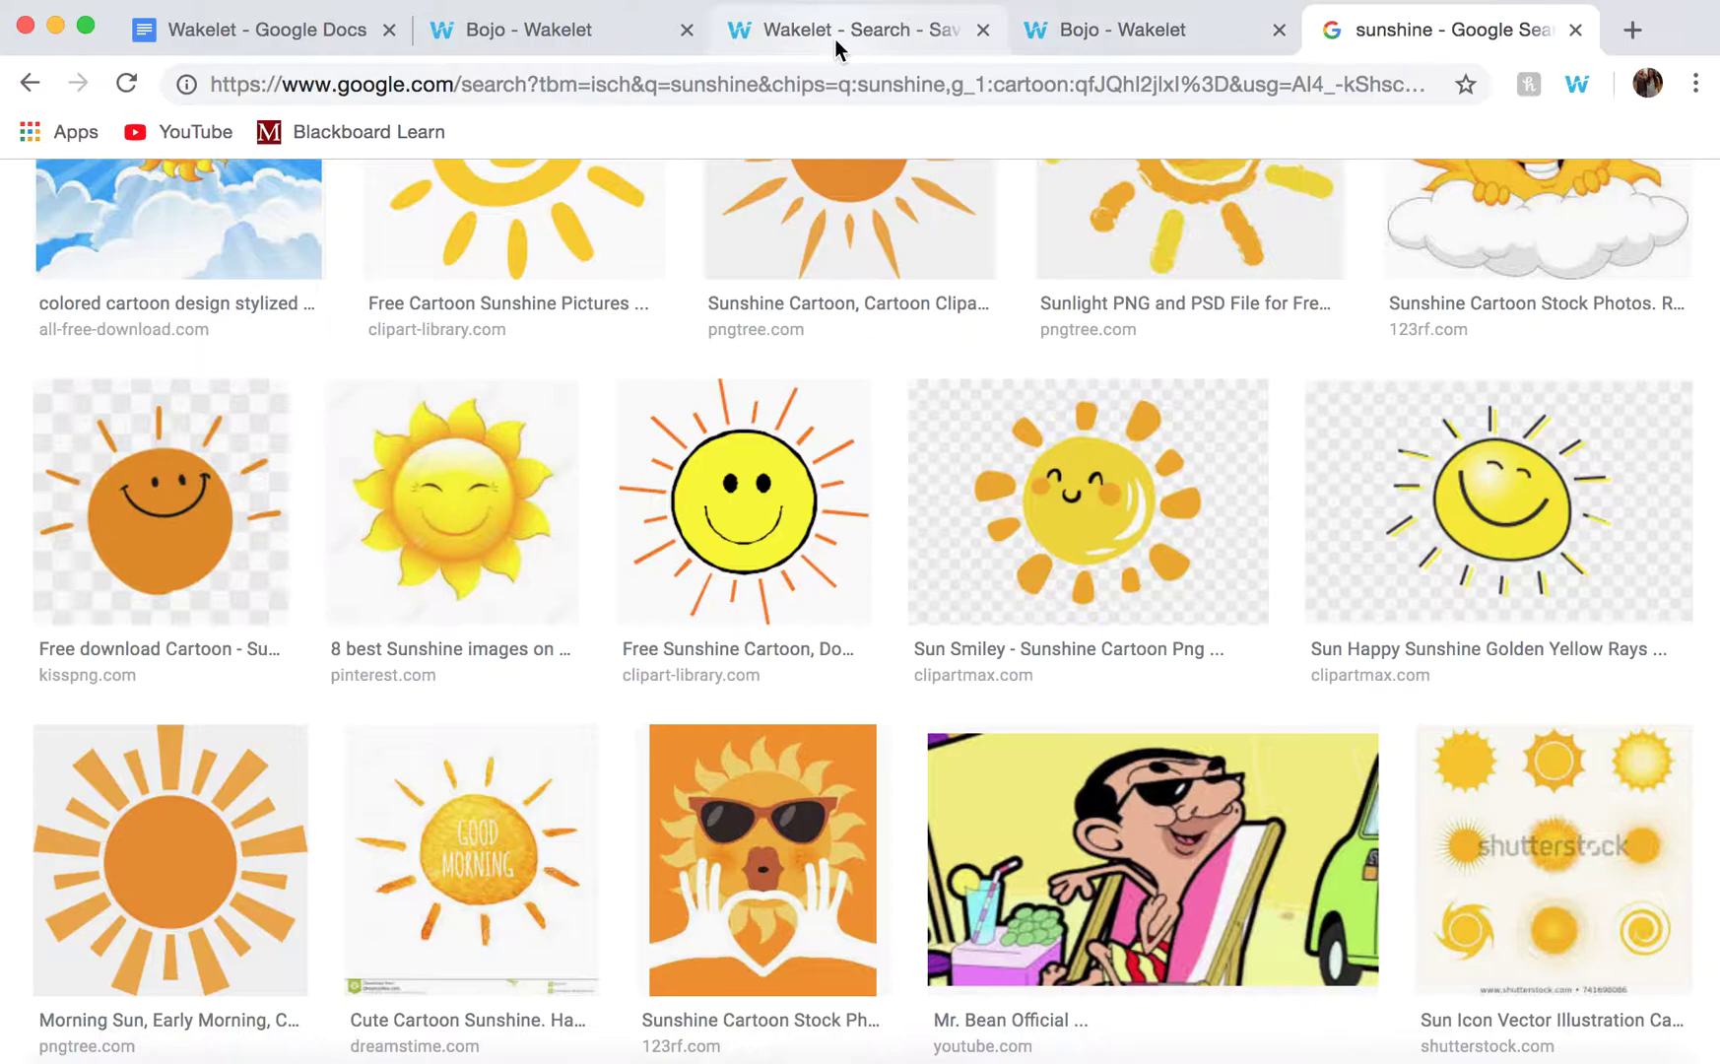
left_click(886, 29)
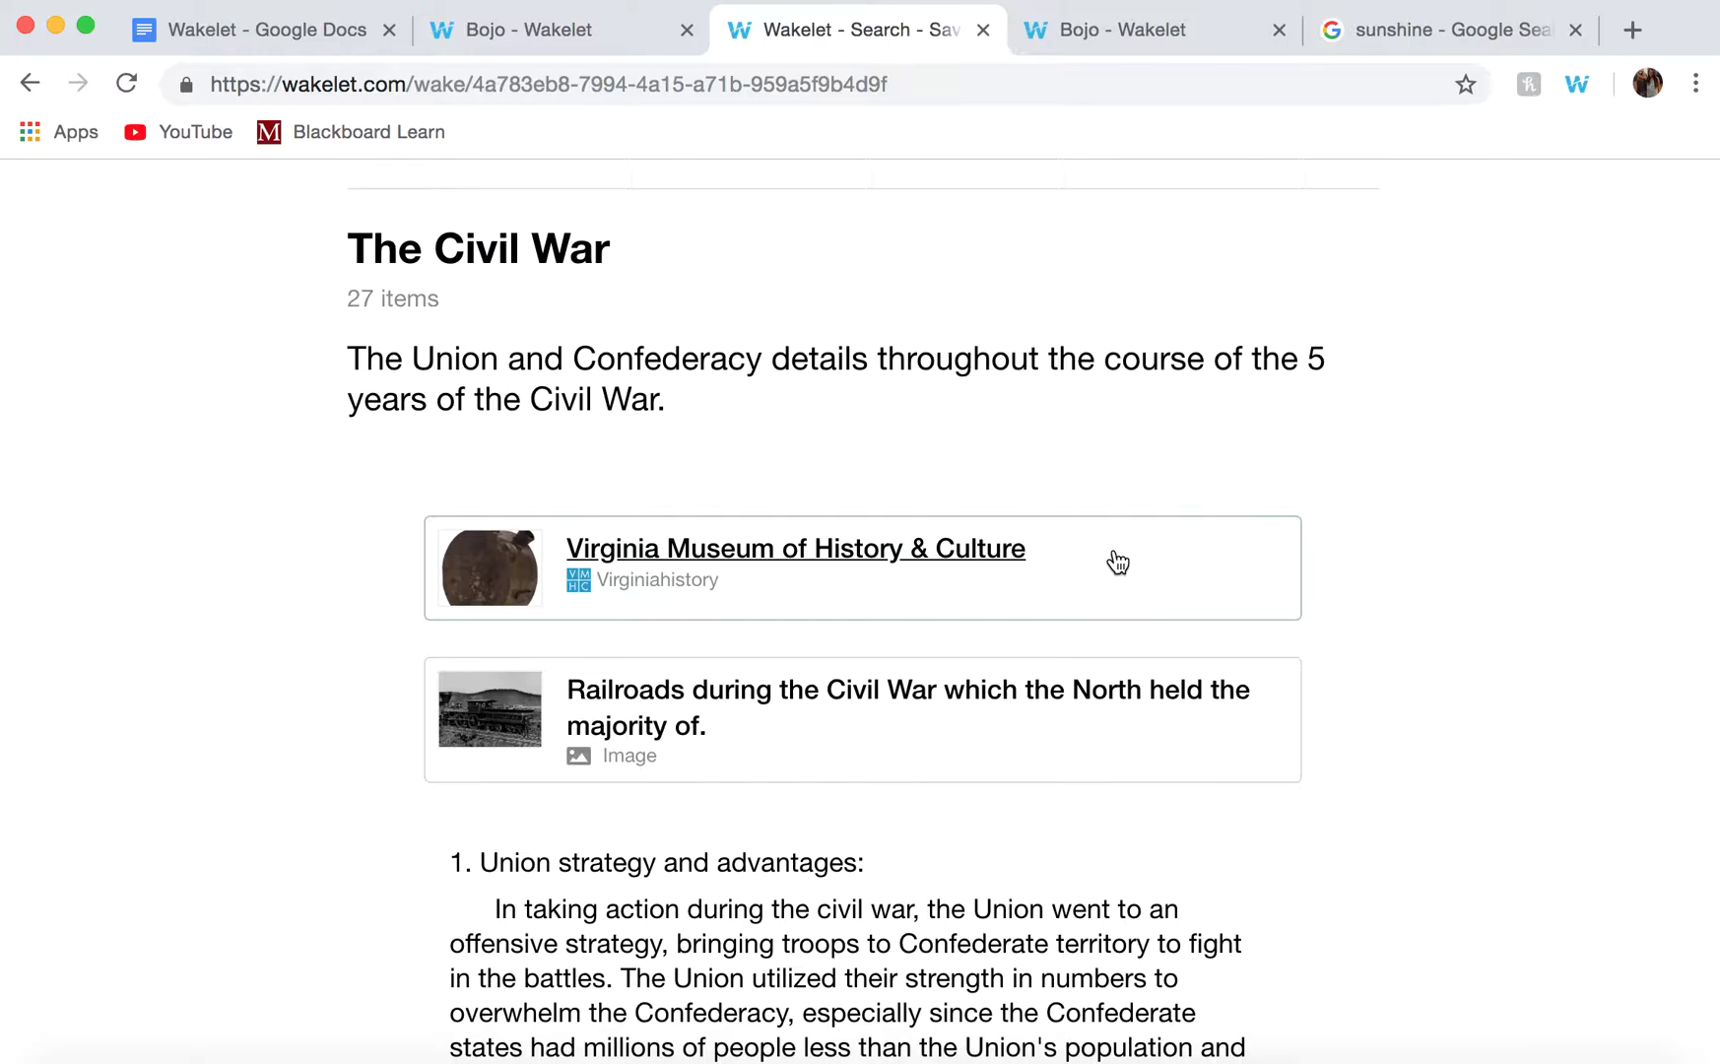
scroll(1118, 561, "down", 3)
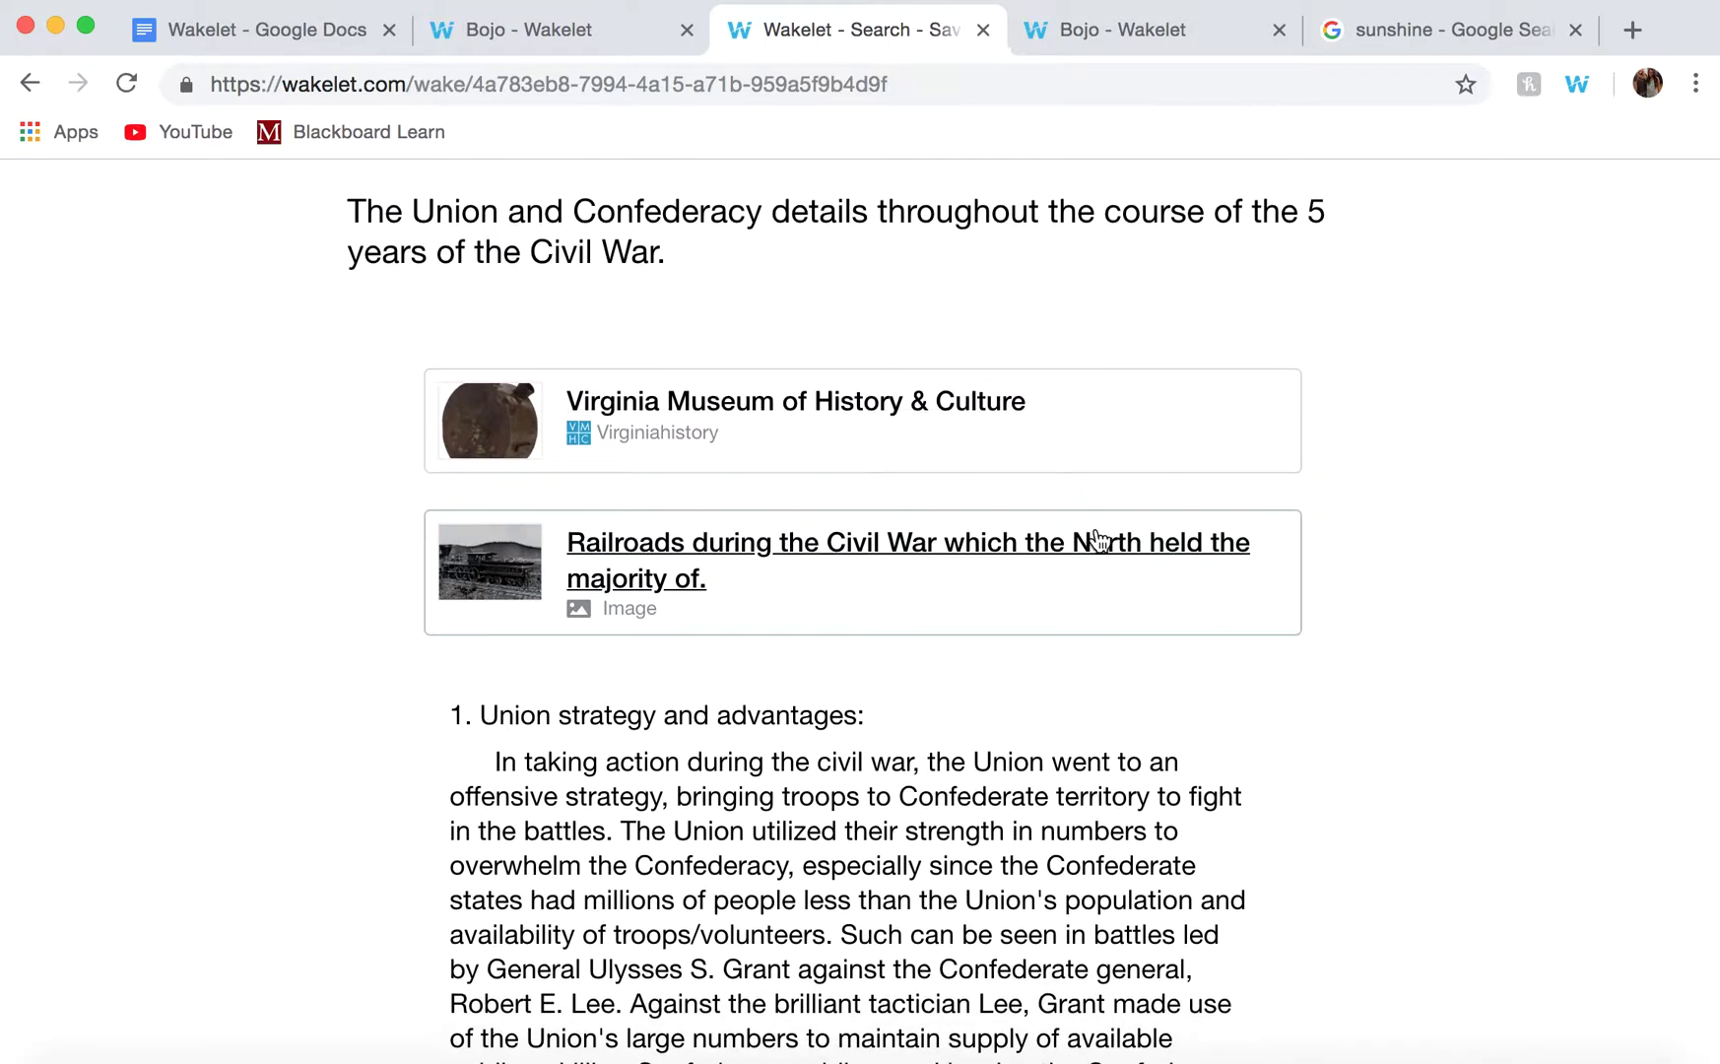
scroll(1092, 596, "down", 4)
scroll(1090, 591, "down", 3)
scroll(1089, 591, "down", 5)
scroll(1089, 591, "down", 3)
scroll(1087, 583, "down", 4)
scroll(1087, 583, "down", 4)
scroll(1088, 583, "down", 1)
scroll(1087, 583, "down", 4)
scroll(1092, 592, "down", 4)
scroll(1093, 592, "down", 4)
scroll(1092, 592, "down", 4)
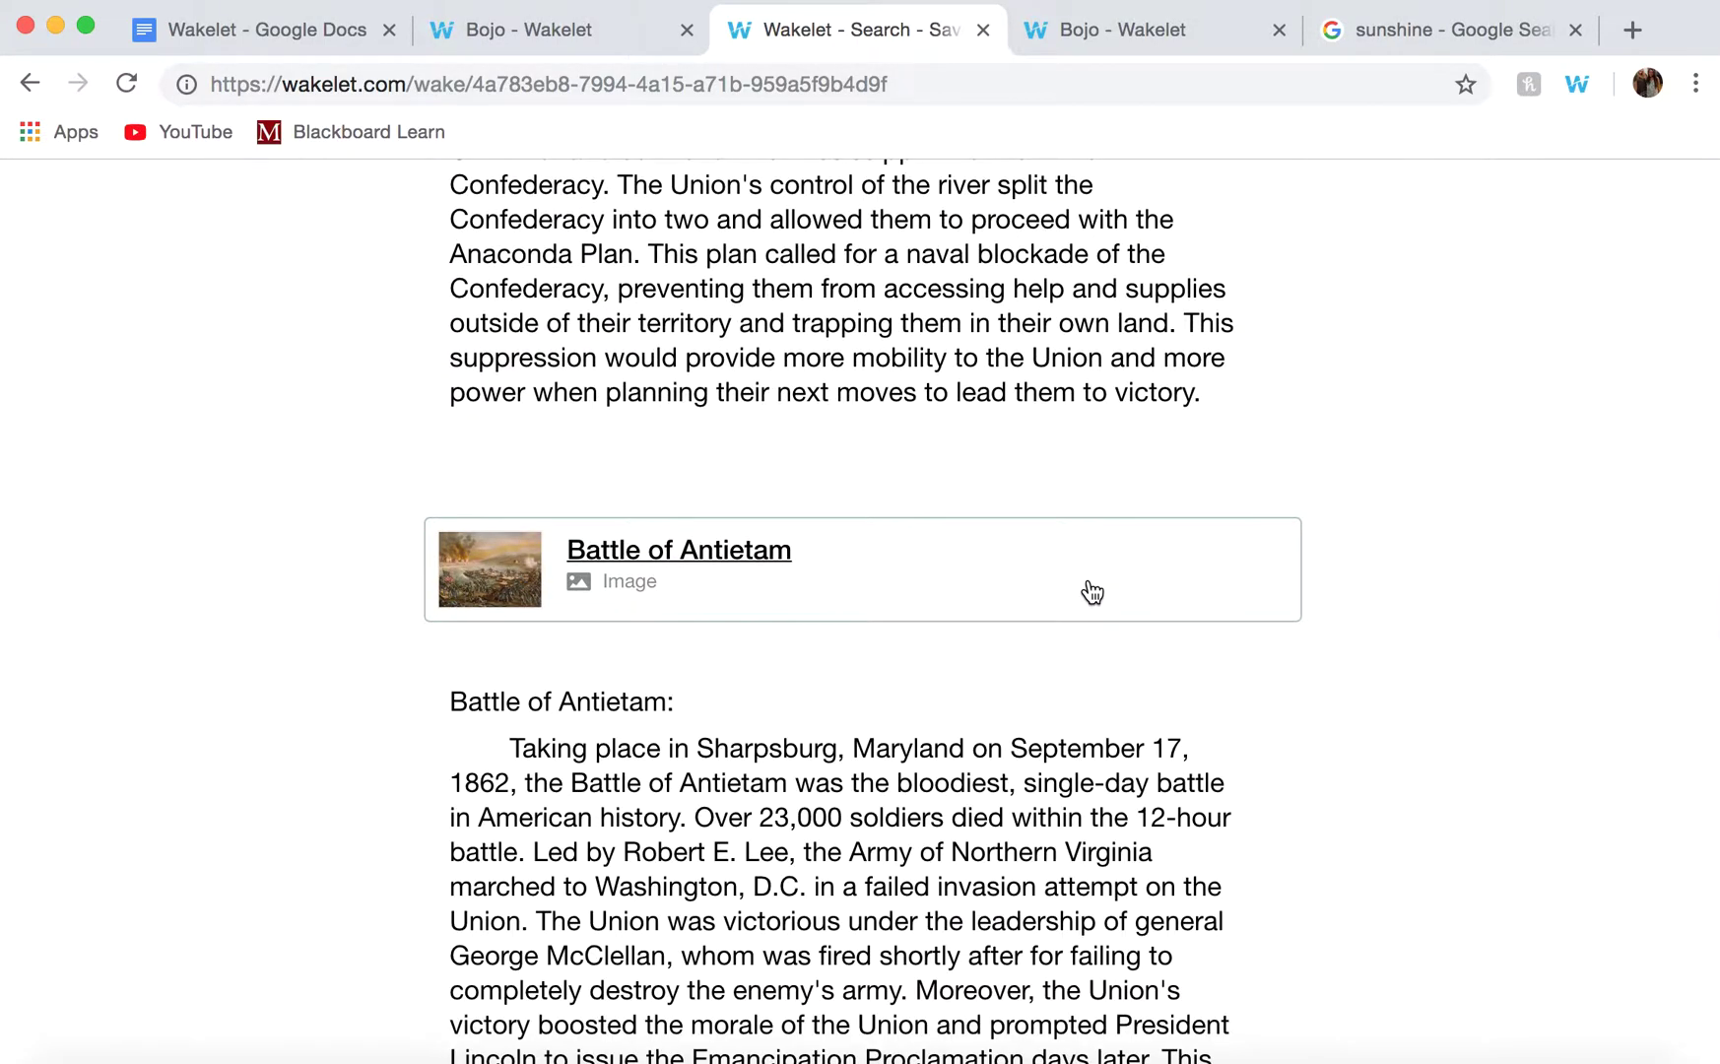
scroll(1092, 592, "down", 4)
scroll(1089, 584, "down", 2)
scroll(1087, 577, "down", 4)
scroll(1085, 561, "down", 4)
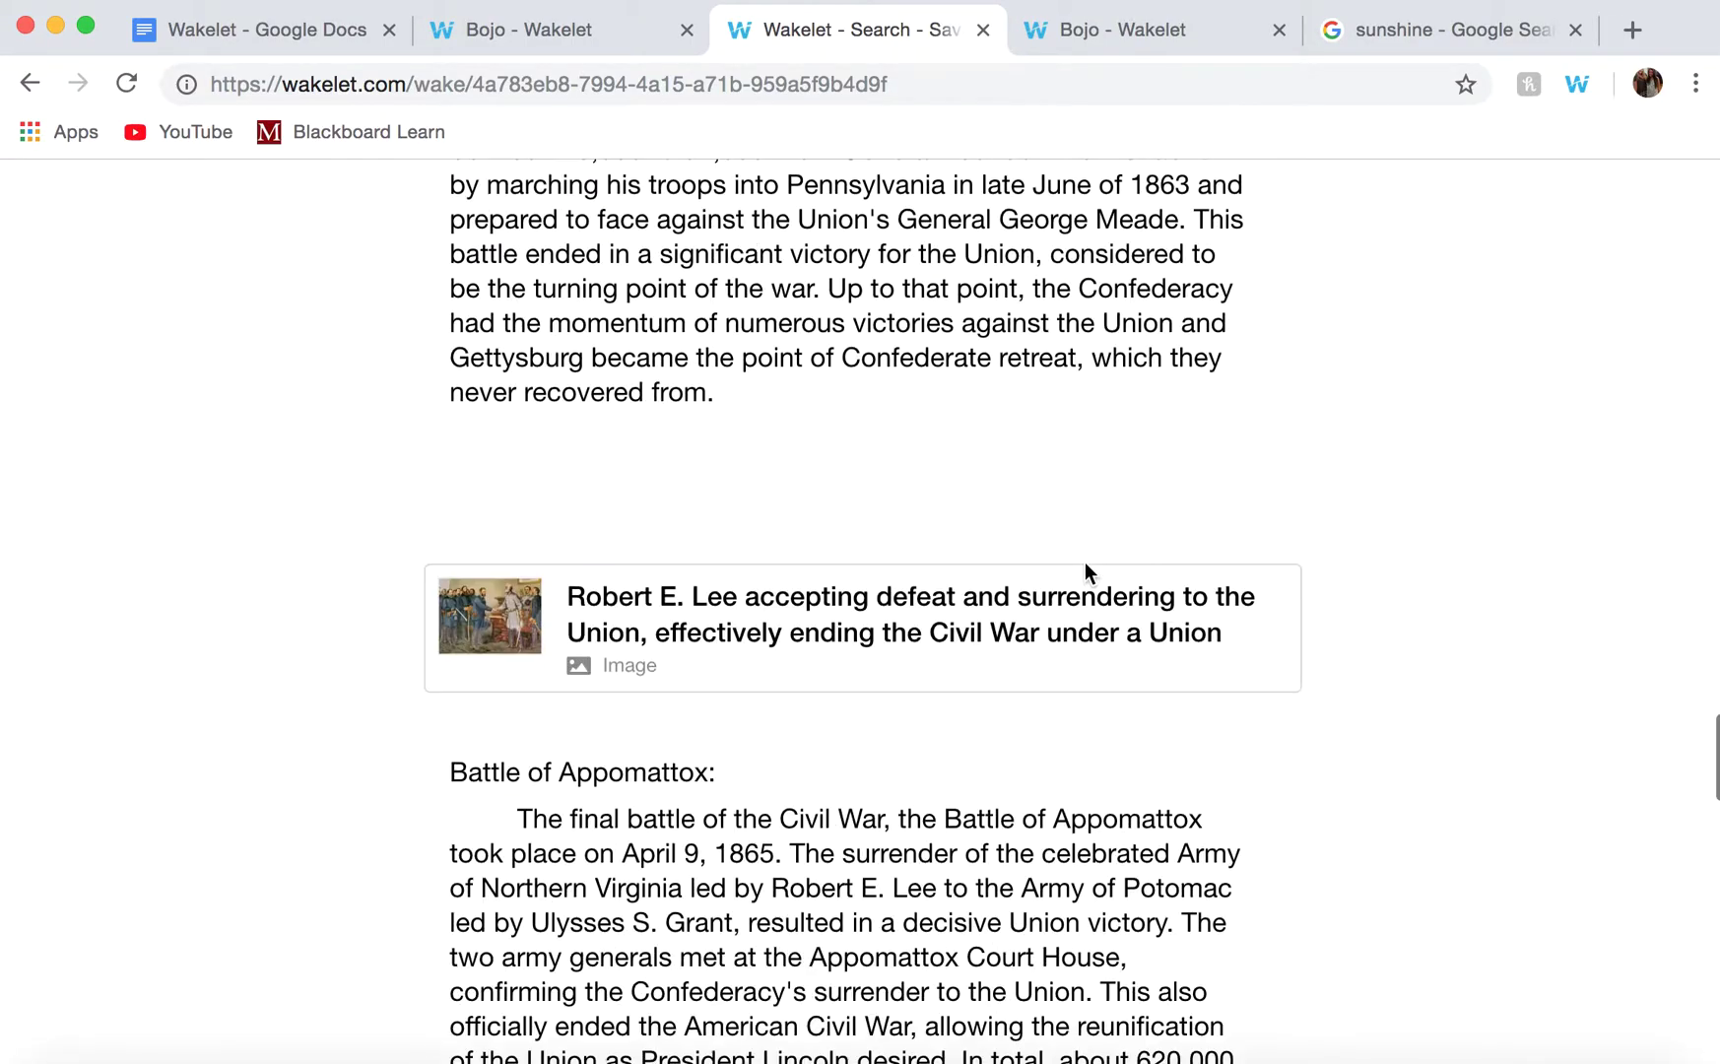
scroll(1084, 561, "up", 1)
scroll(1084, 562, "up", 8)
scroll(1084, 562, "up", 10)
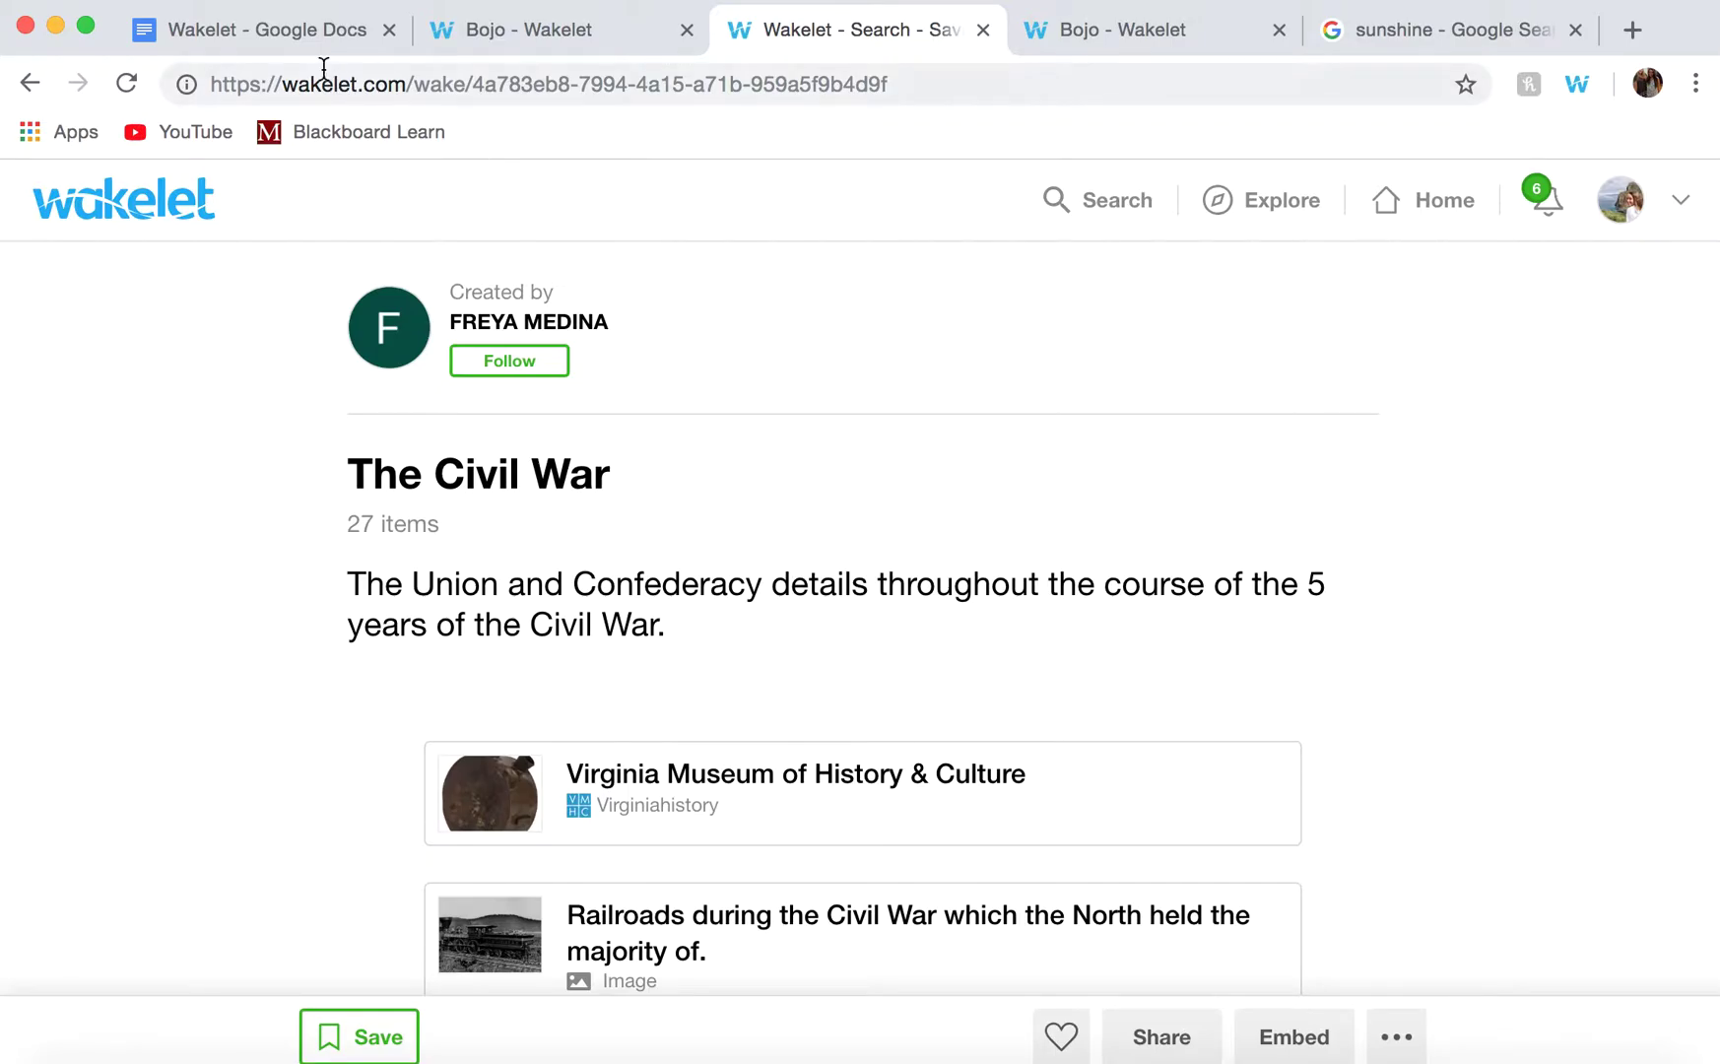
Step: Return to the Wakelet Google Docs review with its Tool Snapshot ratings table
left_click(284, 30)
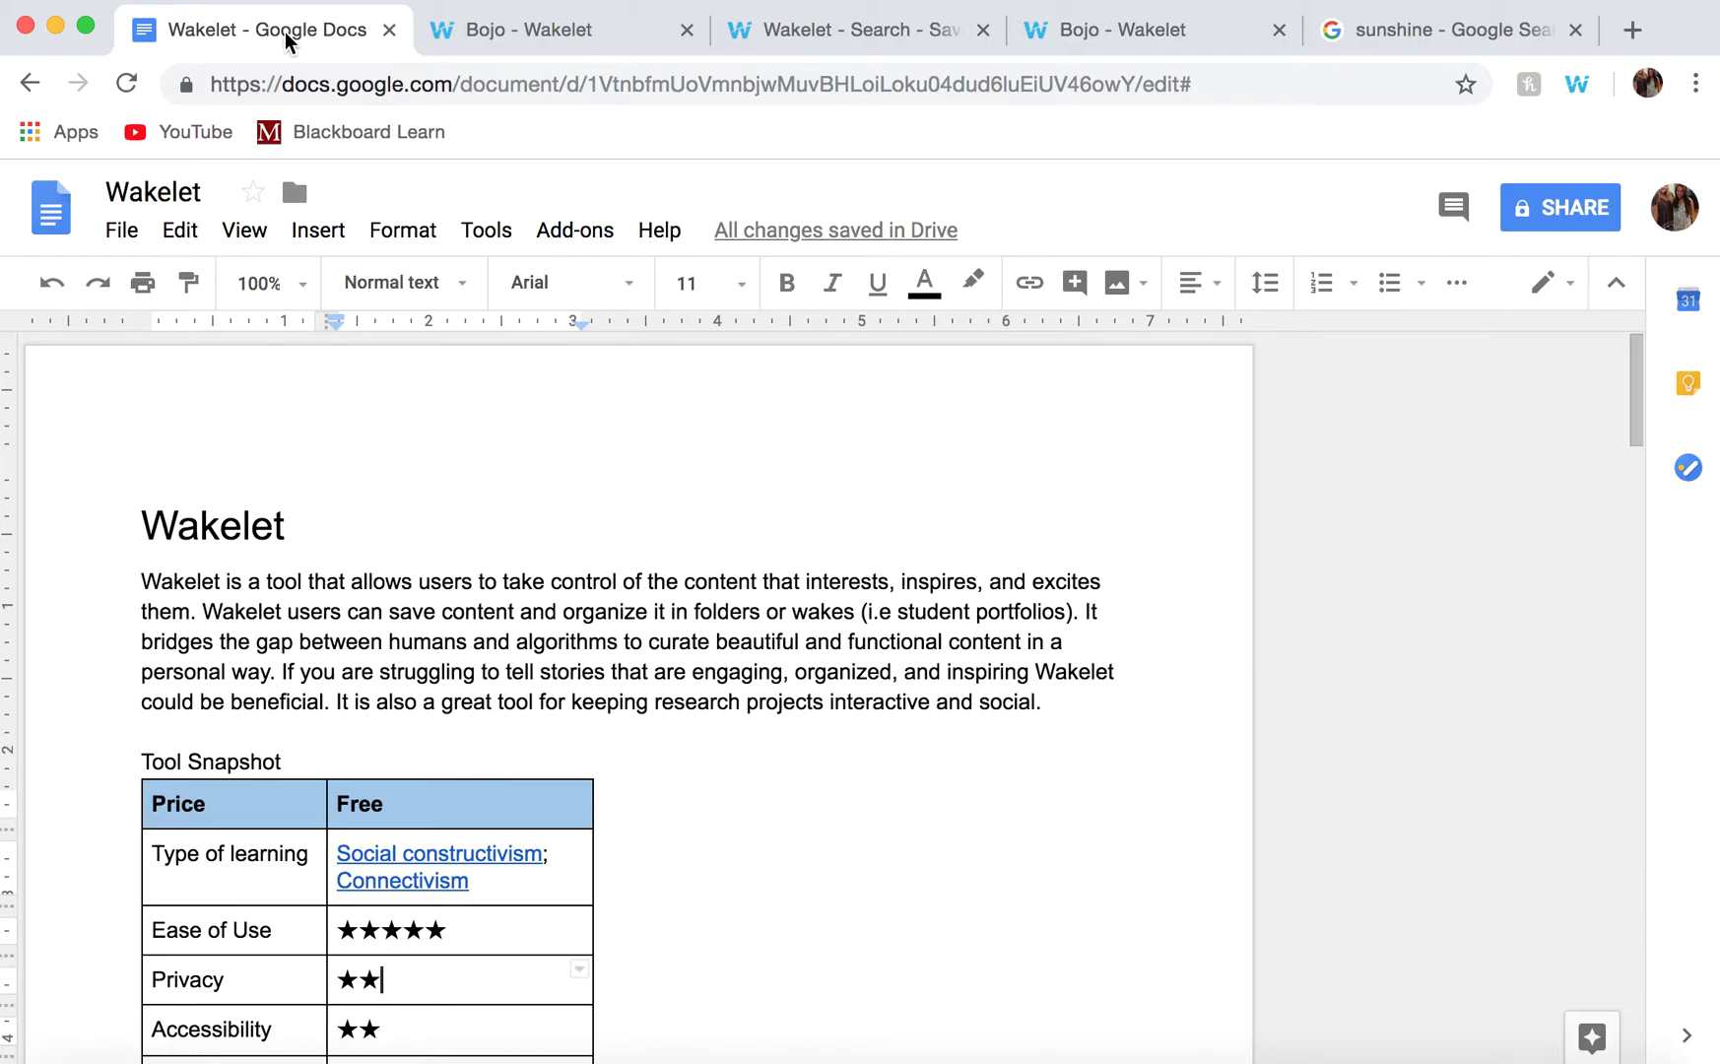